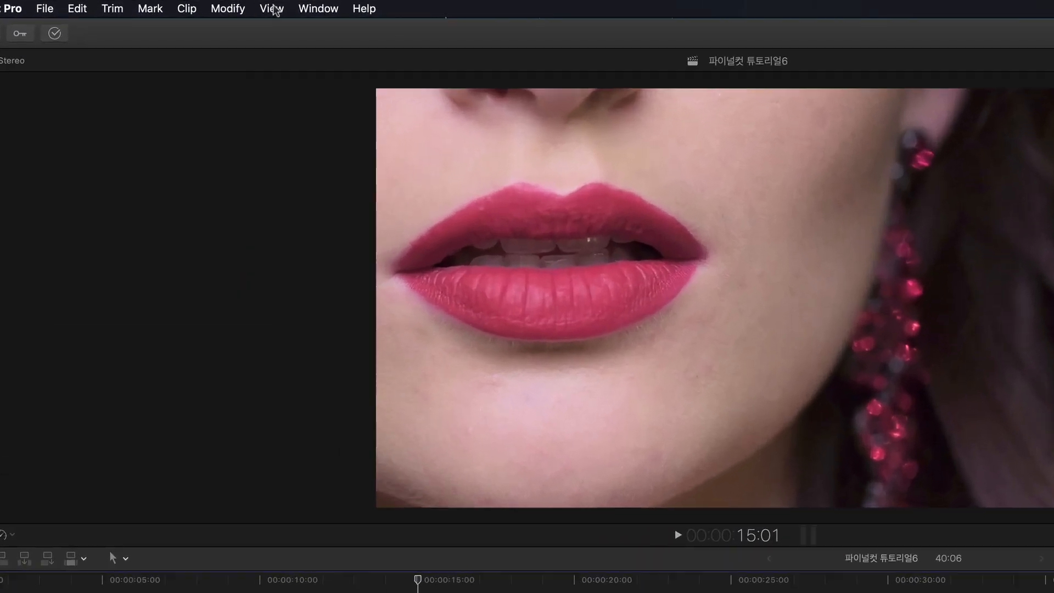
Show the video scopes beside the picture in the viewer.
click(191, 5)
mouse_move(233, 61)
mouse_move(366, 102)
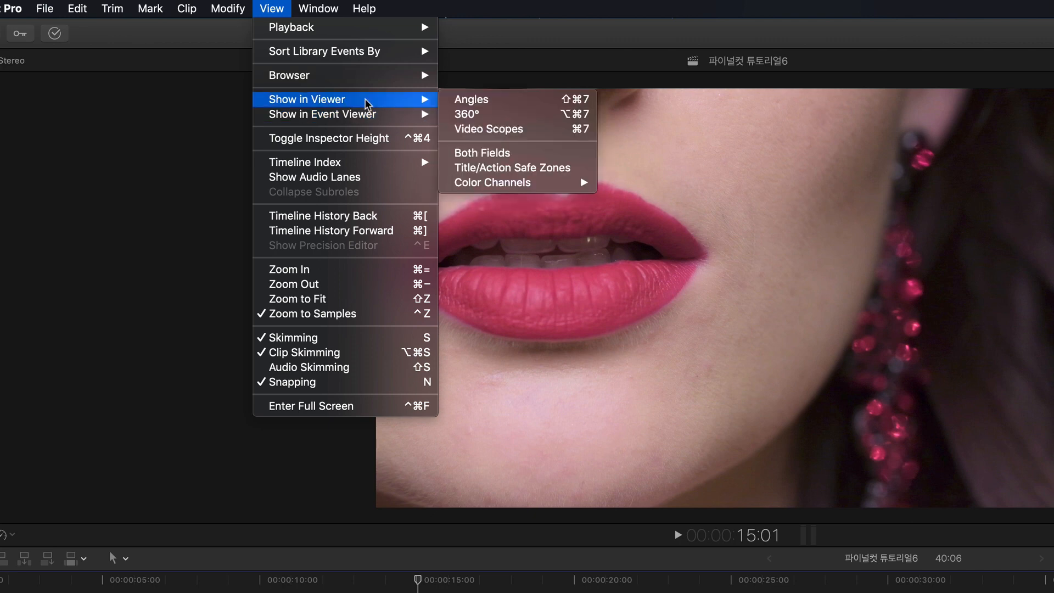
click(531, 138)
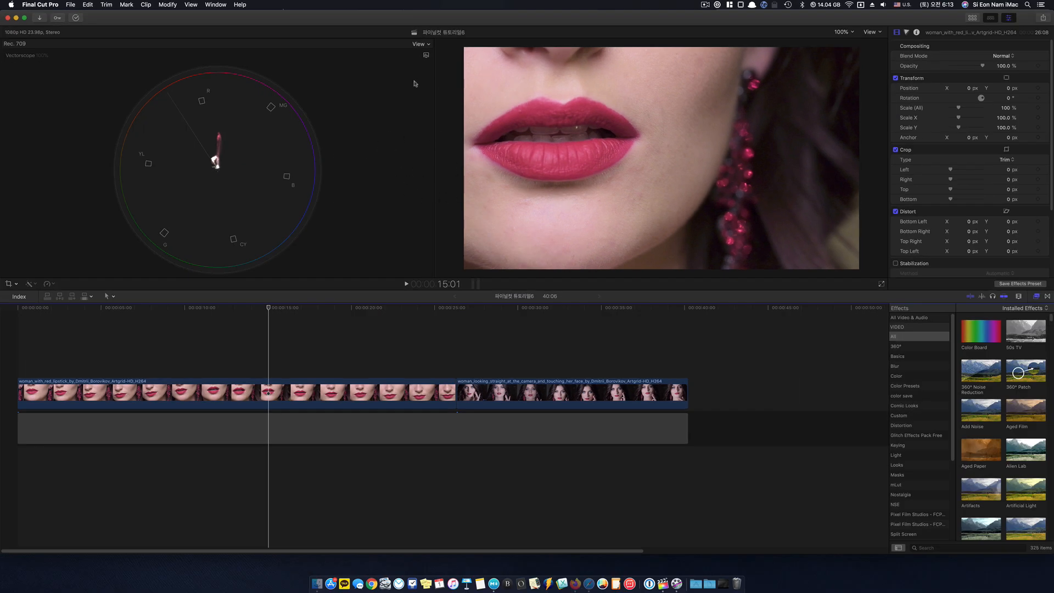
Keep the scope on Vectorscope and toggle its skin tone indicator off and back on.
click(426, 56)
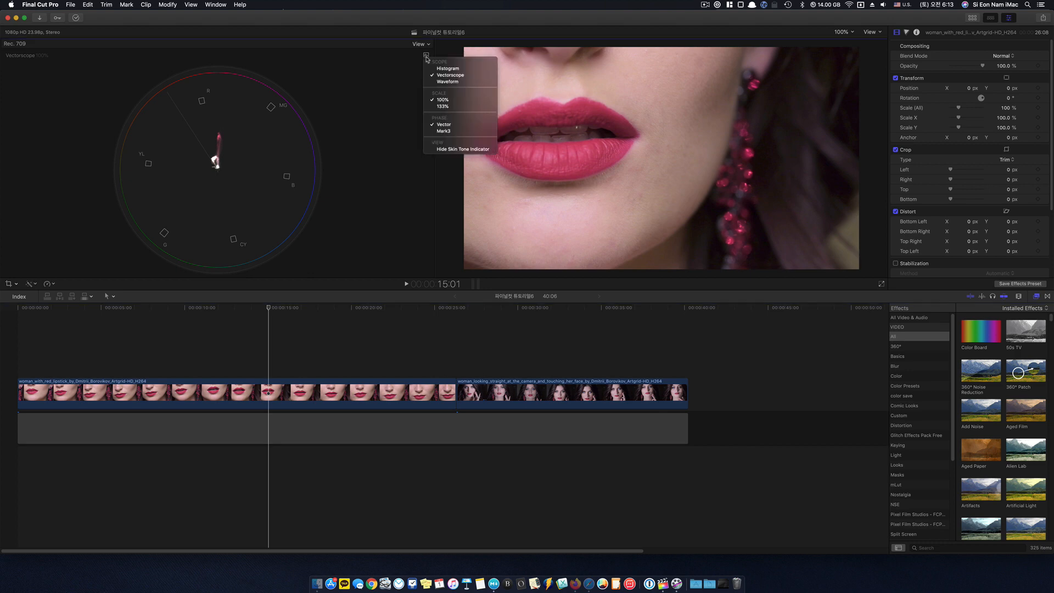
click(454, 77)
click(427, 56)
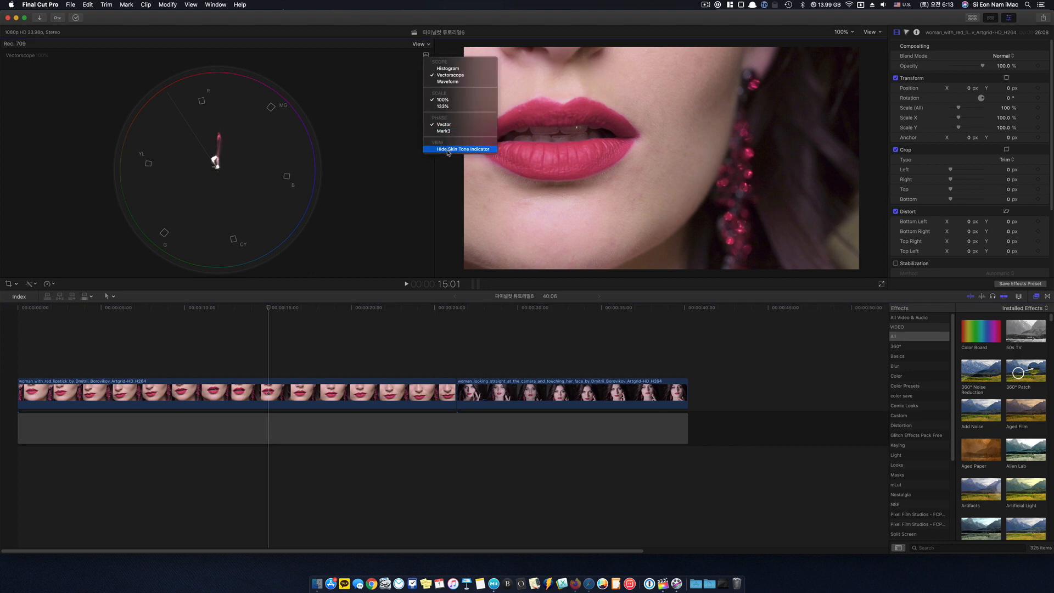
click(448, 149)
click(426, 55)
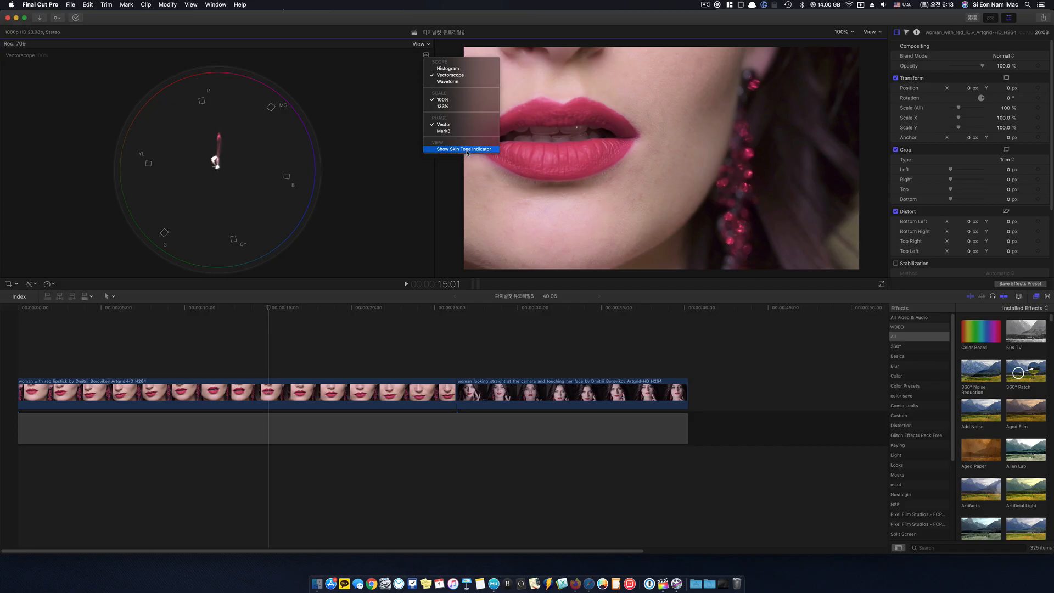
click(468, 150)
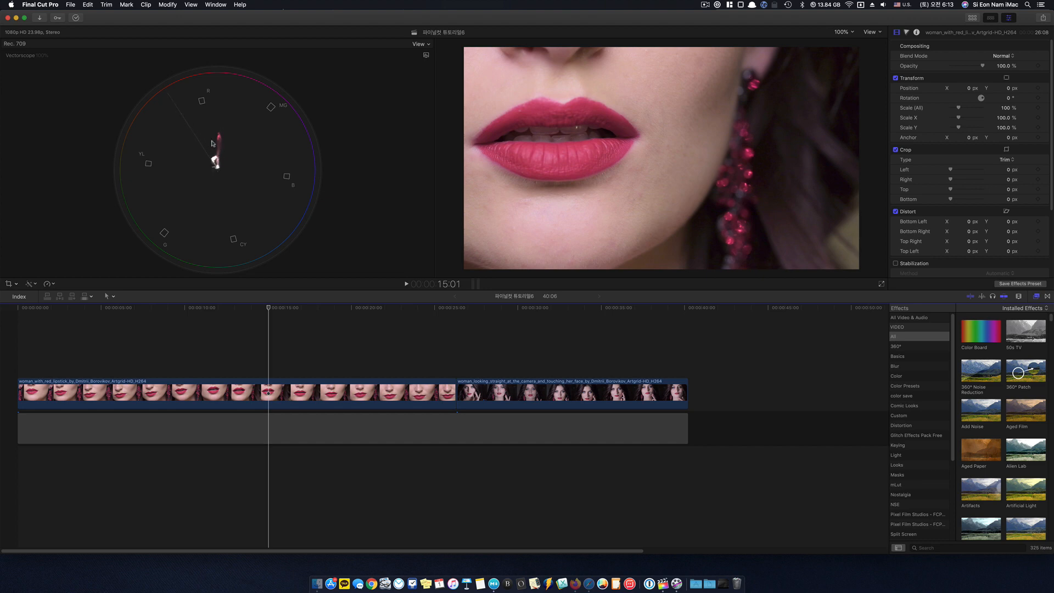
Trim the red-lipstick clip at 9:19 to a small cheek patch, with about 1035 px left, 651 px right and 892 px bottom crop.
click(181, 391)
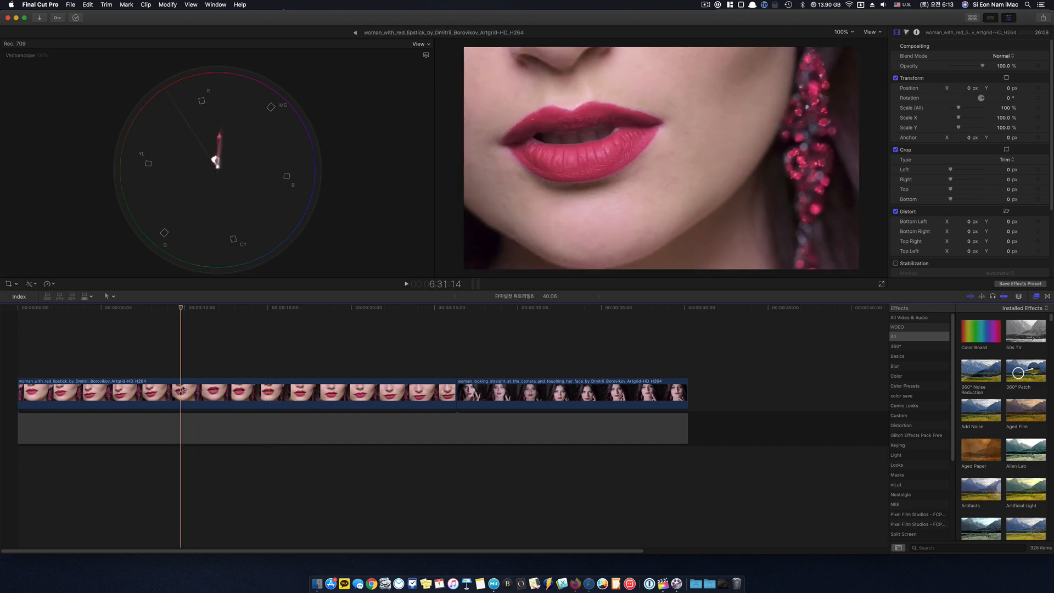
click(183, 390)
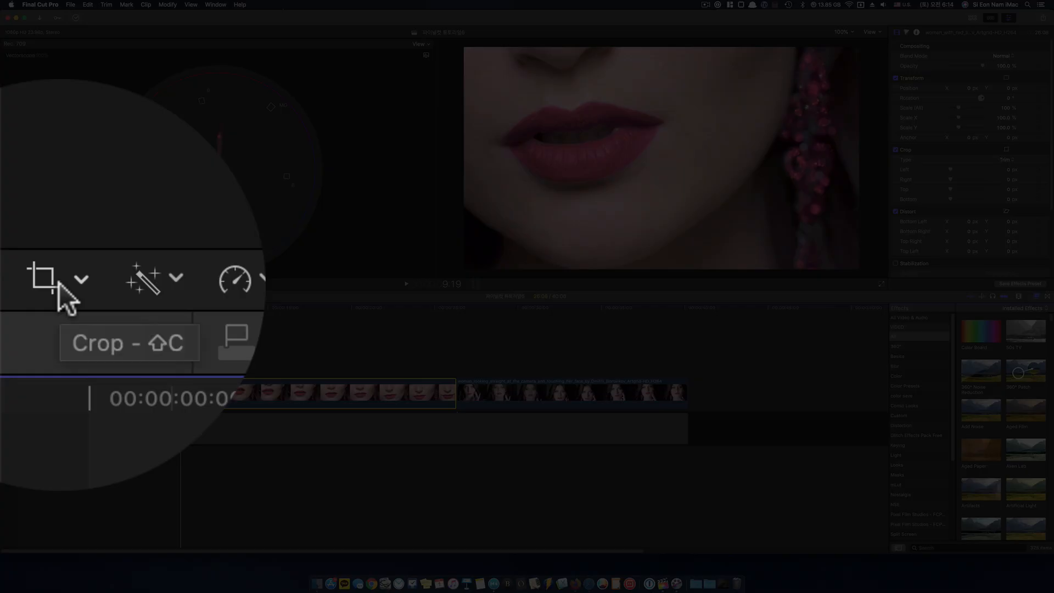
click(9, 284)
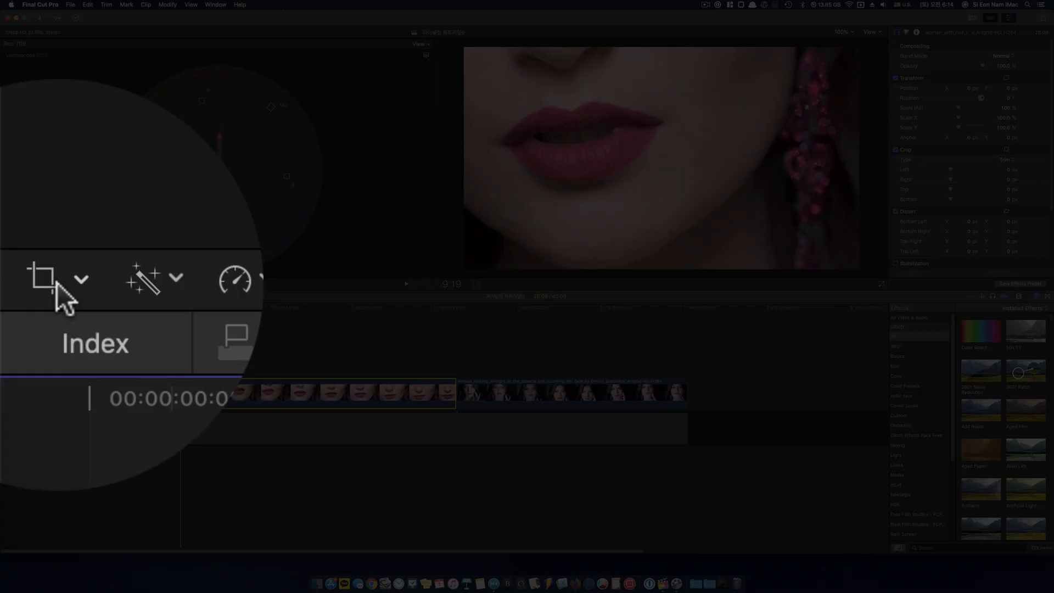
drag(465, 270, 677, 126)
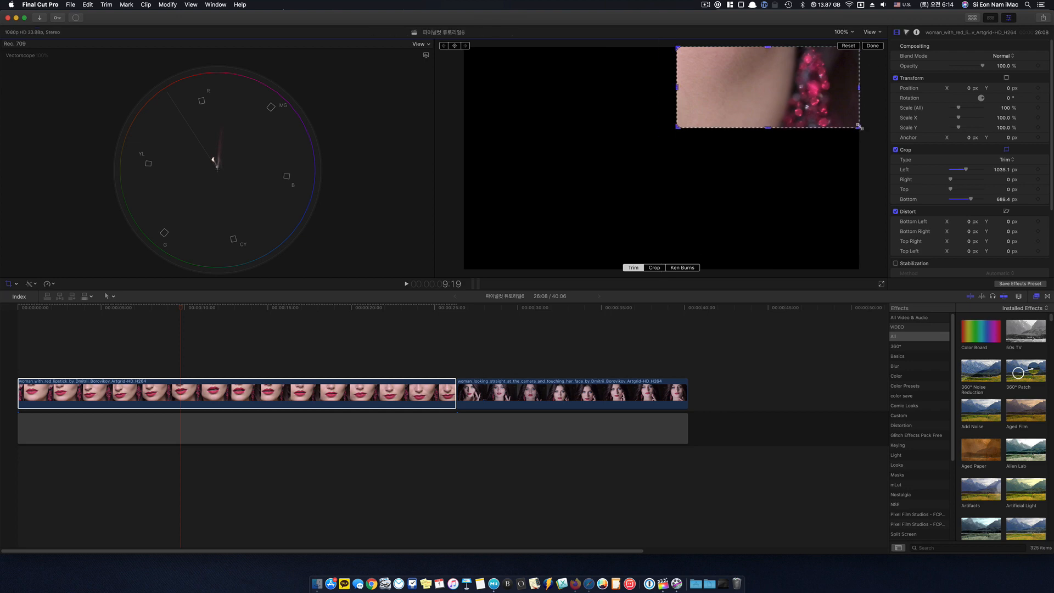
drag(859, 128, 724, 85)
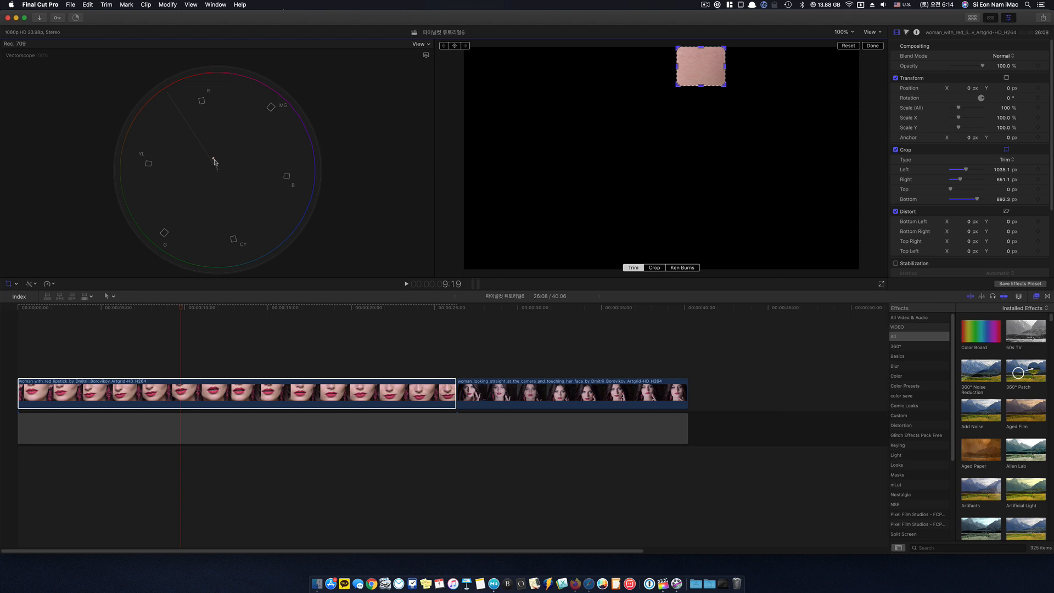
click(873, 46)
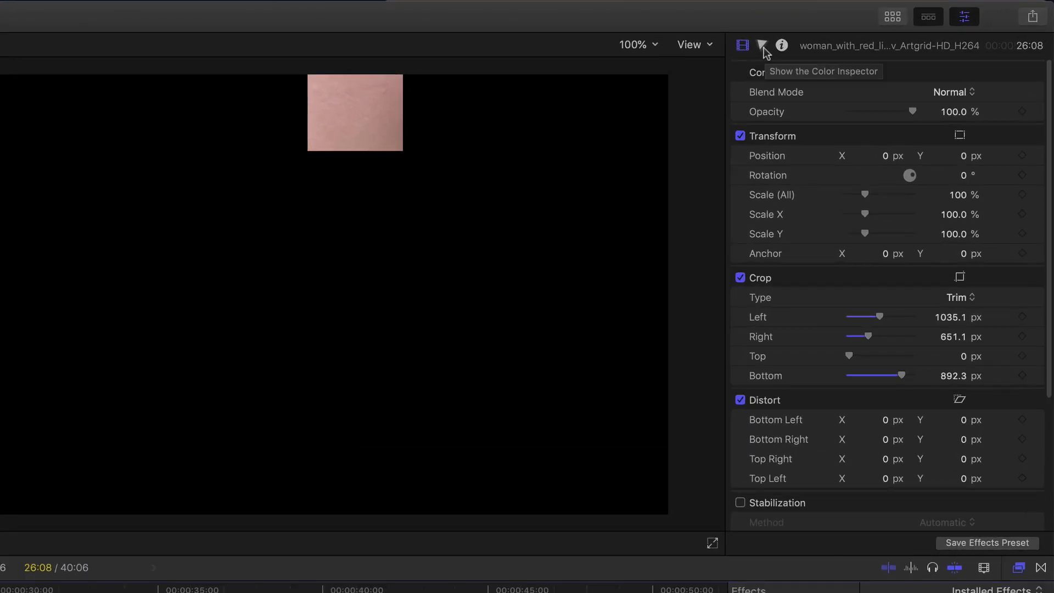
Add a Color Wheels correction to the lipstick clip and shift the Master wheel toward yellow until the trace meets the skin tone line.
click(762, 46)
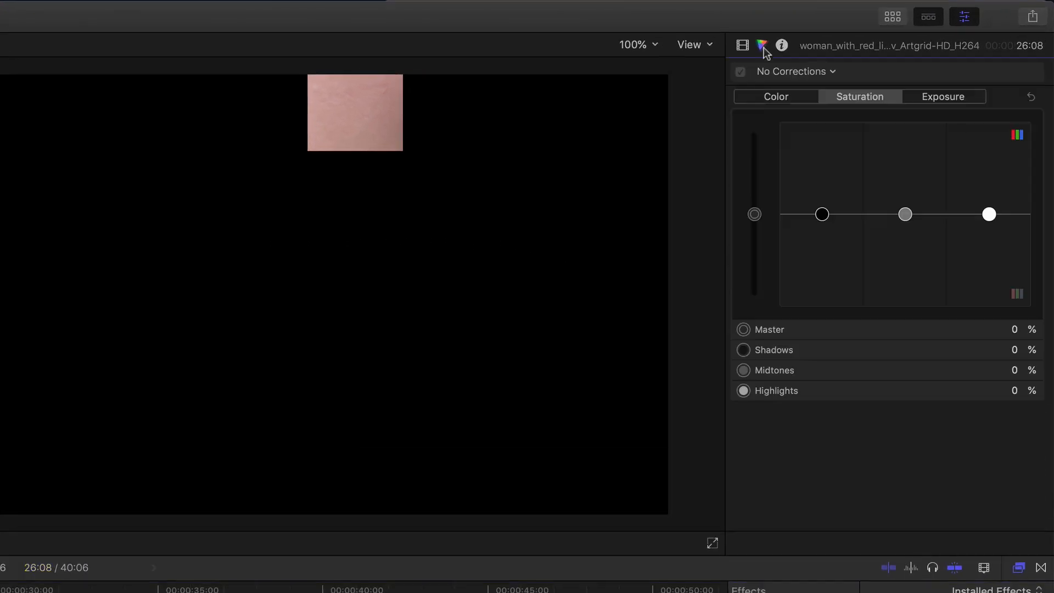
click(834, 73)
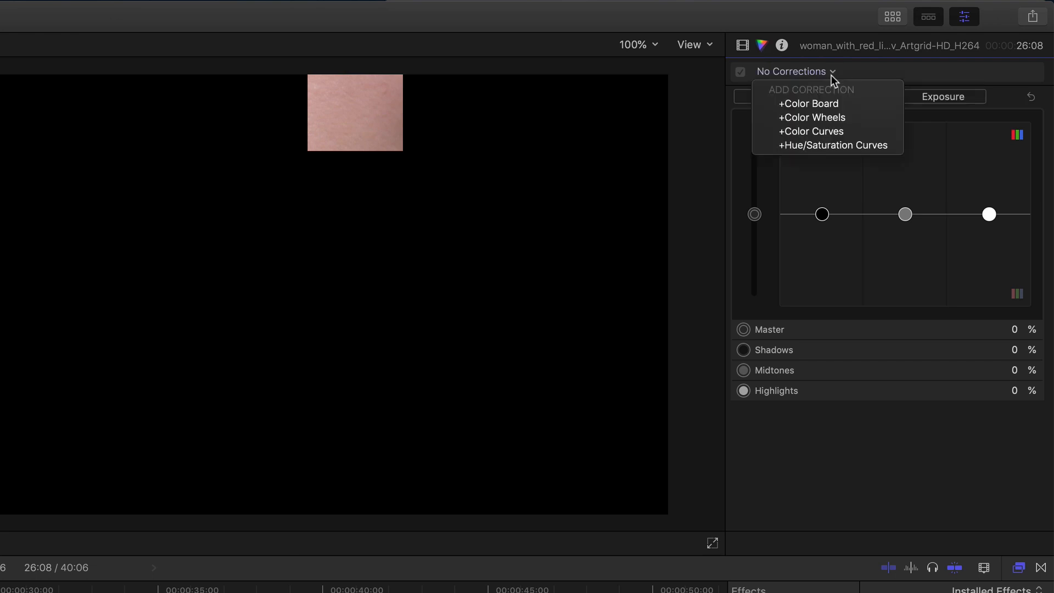
click(847, 119)
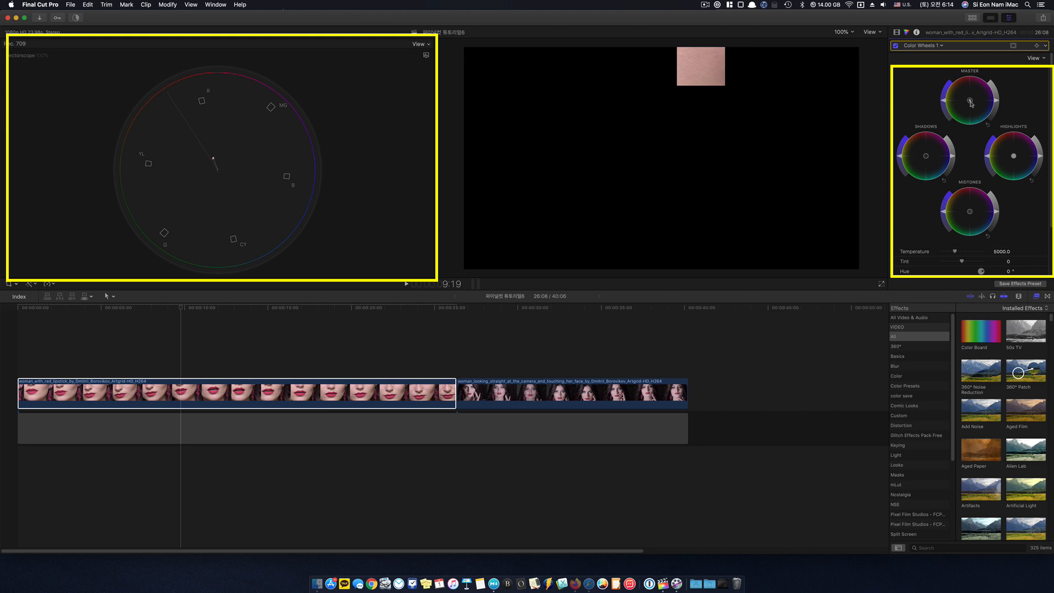
drag(970, 101, 980, 102)
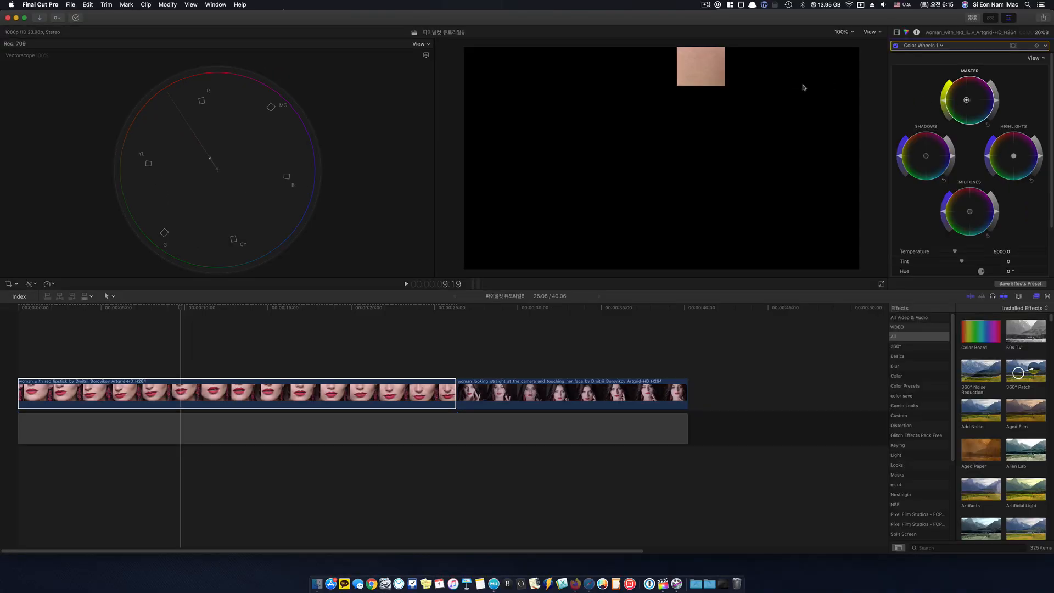
click(804, 87)
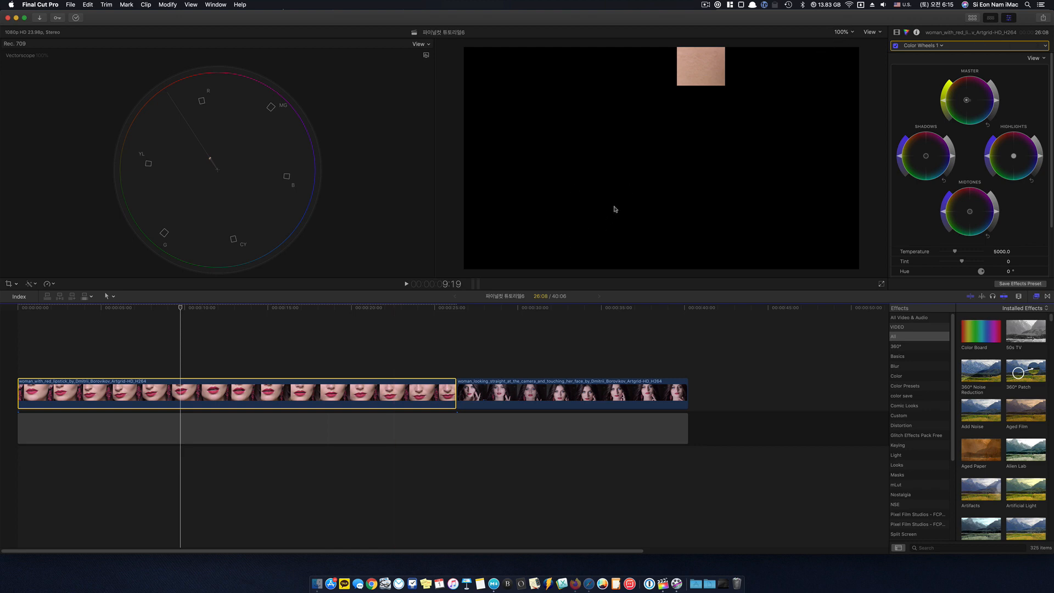
Reset the trim on the lipstick clip to restore the full frame.
click(9, 284)
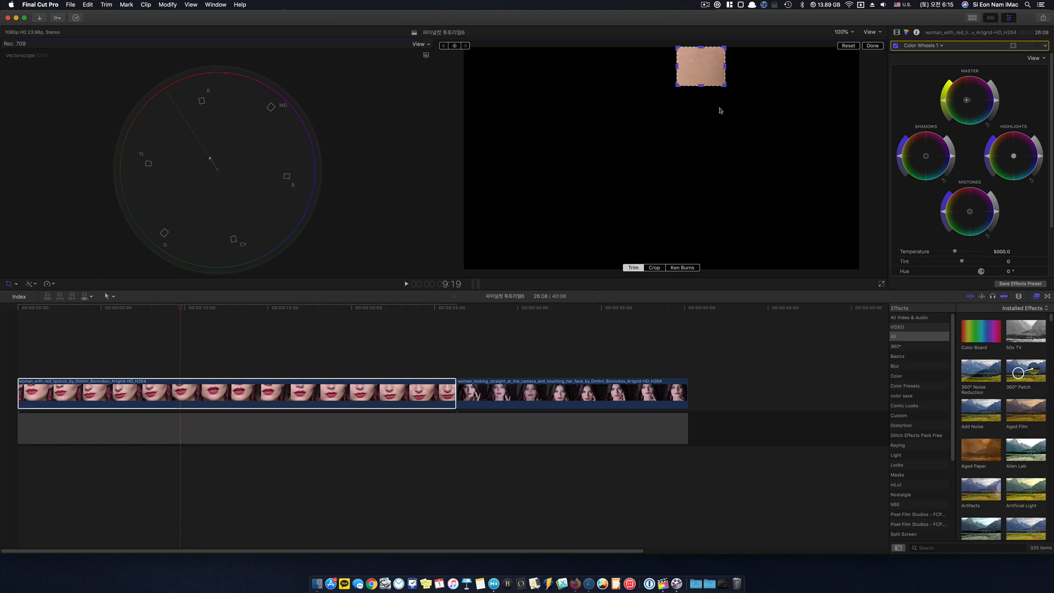
click(849, 46)
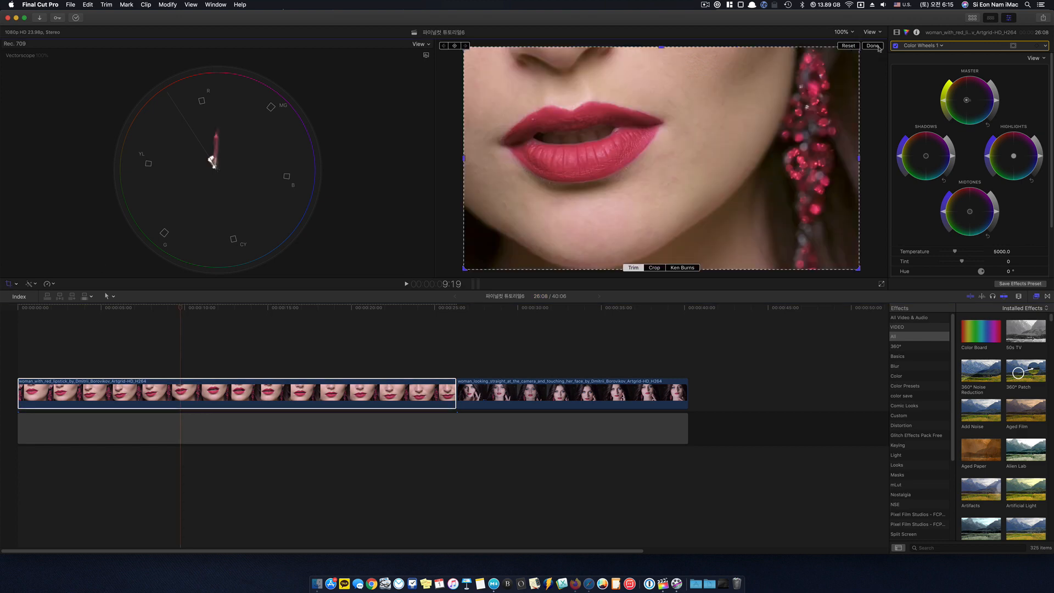
click(873, 46)
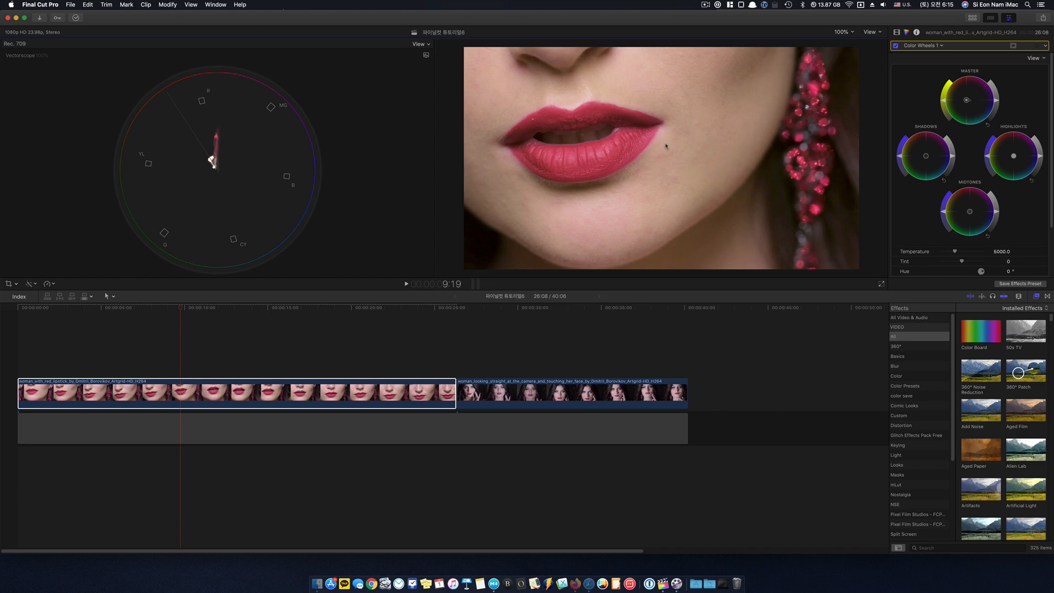
Toggle the Color Wheels 1 correction off and on to compare the skin tone before and after.
click(896, 46)
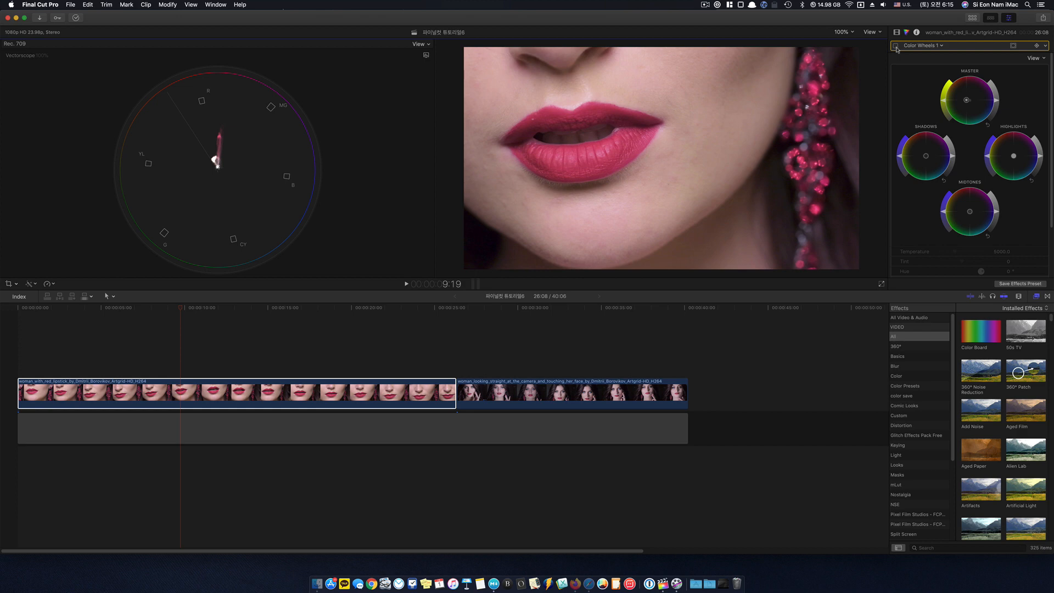
click(896, 46)
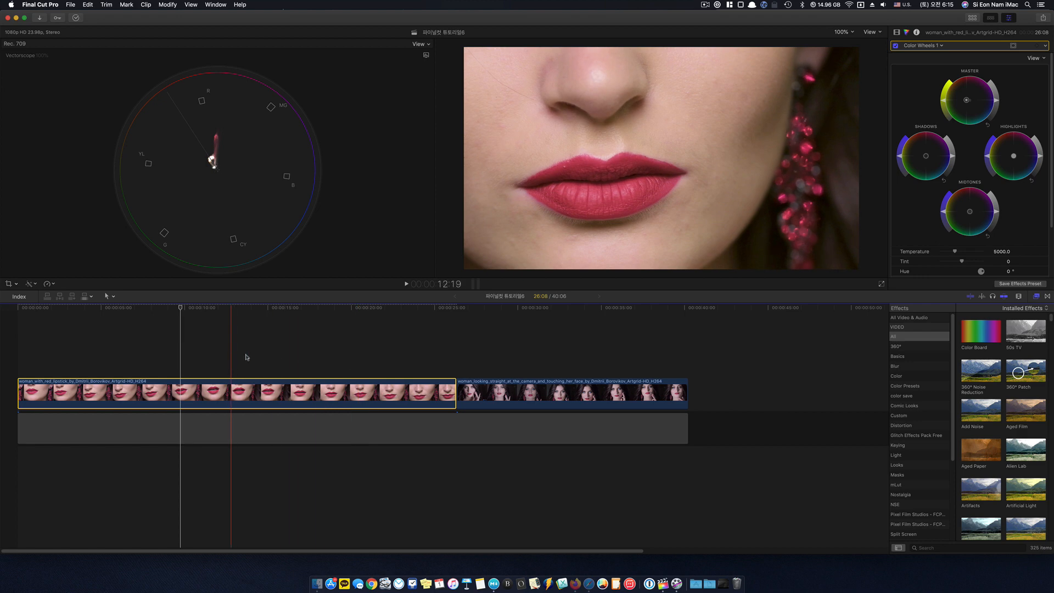
click(895, 46)
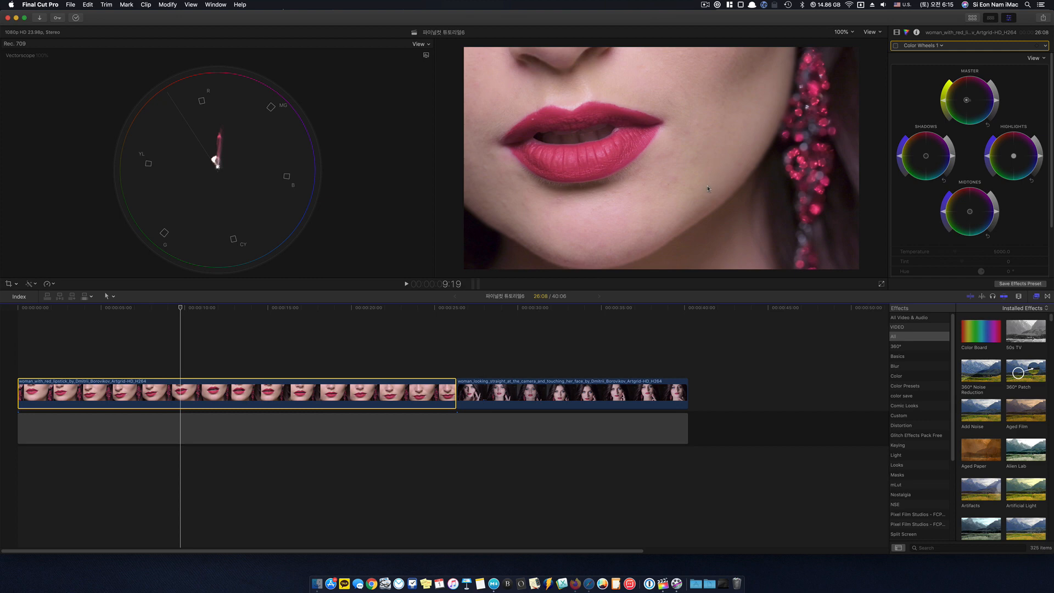
click(896, 46)
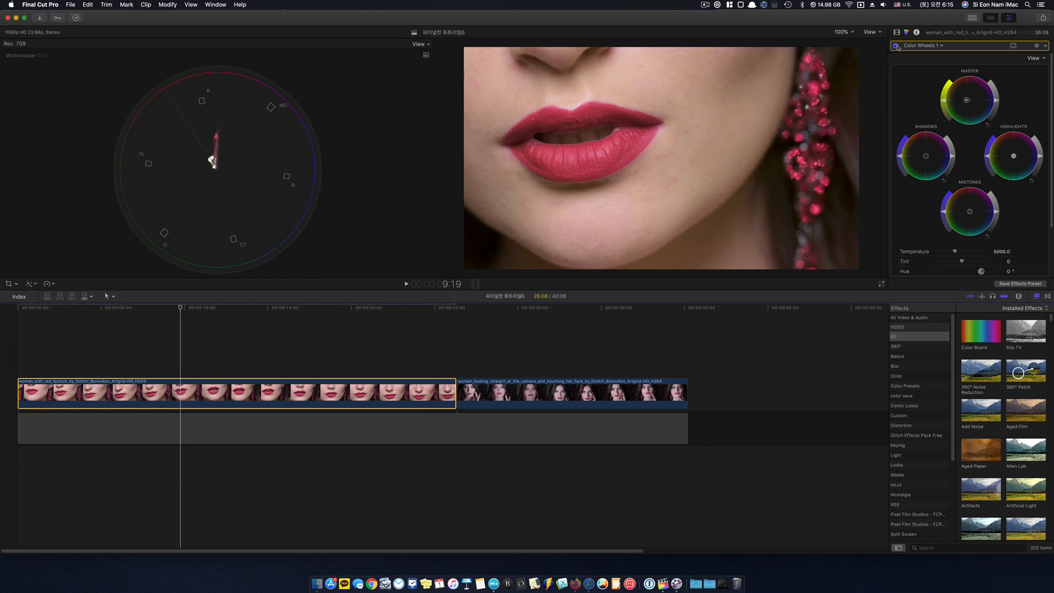
Trim the second clip, of the woman facing the camera, at 27:17 to a small patch of cheek skin.
click(526, 318)
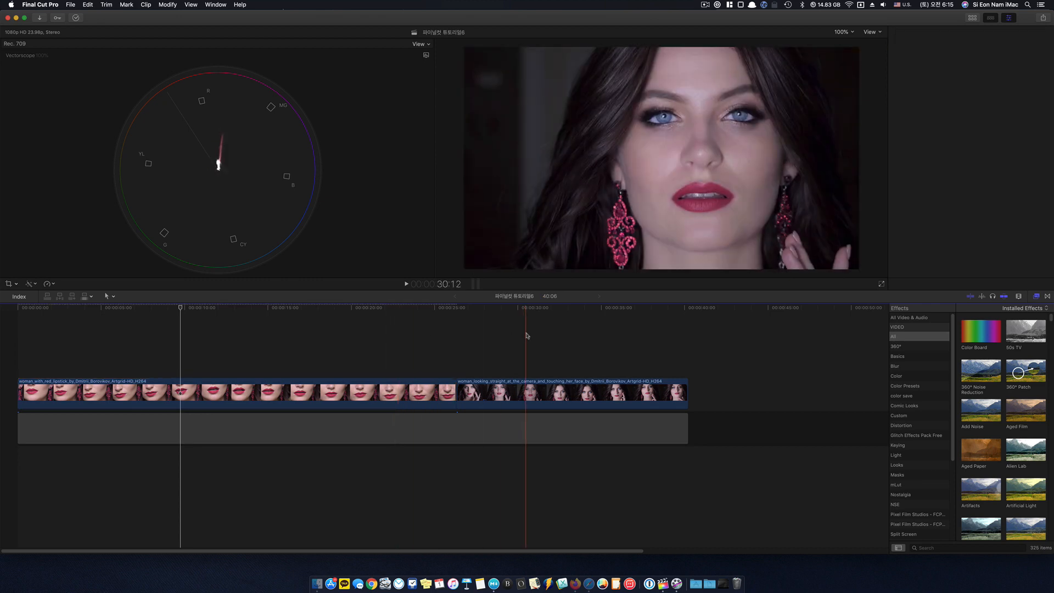
key(space)
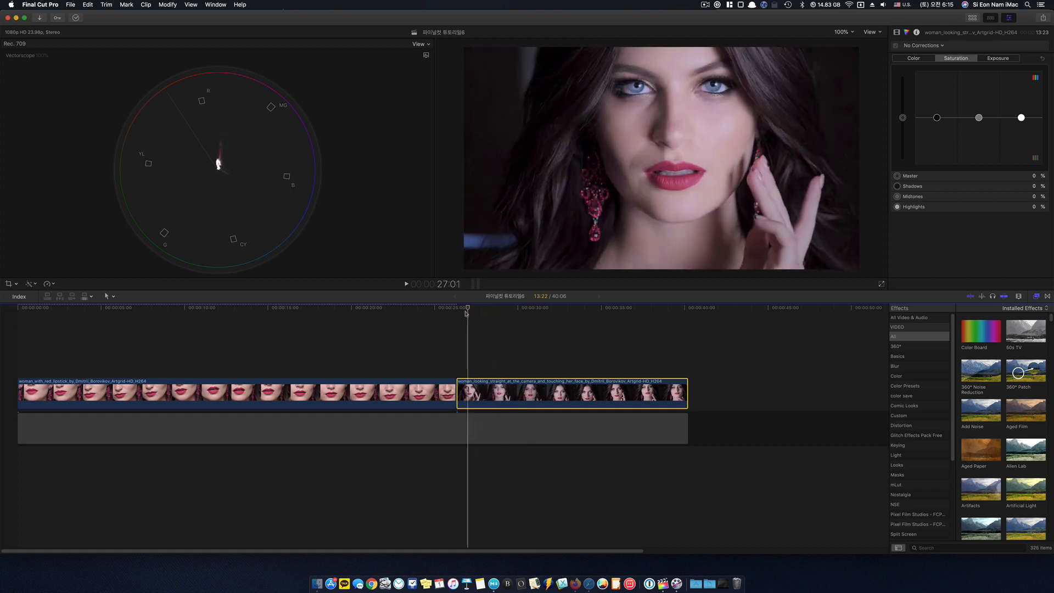
drag(562, 321, 479, 331)
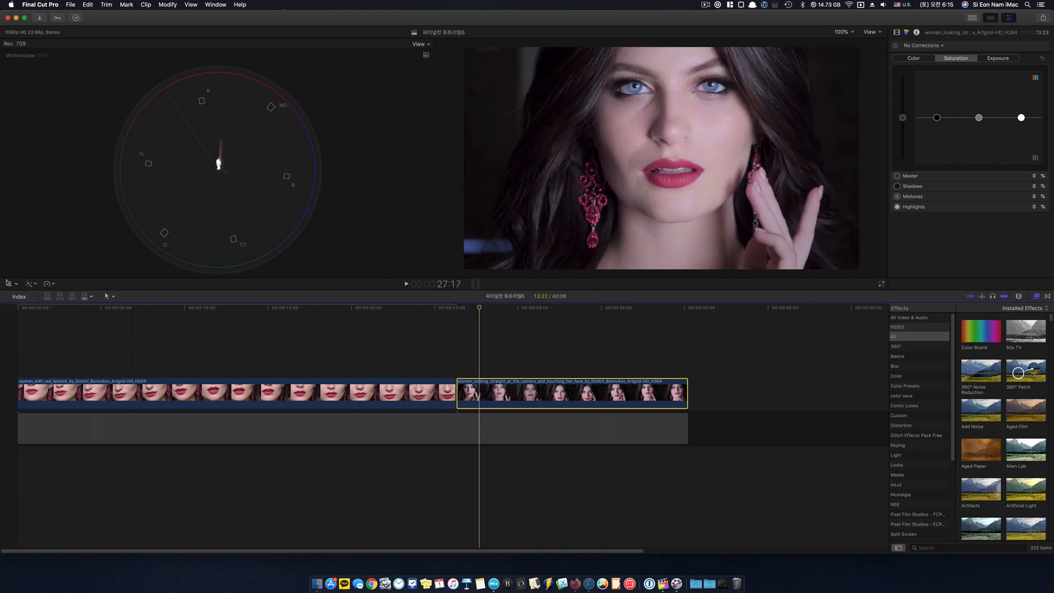
click(10, 284)
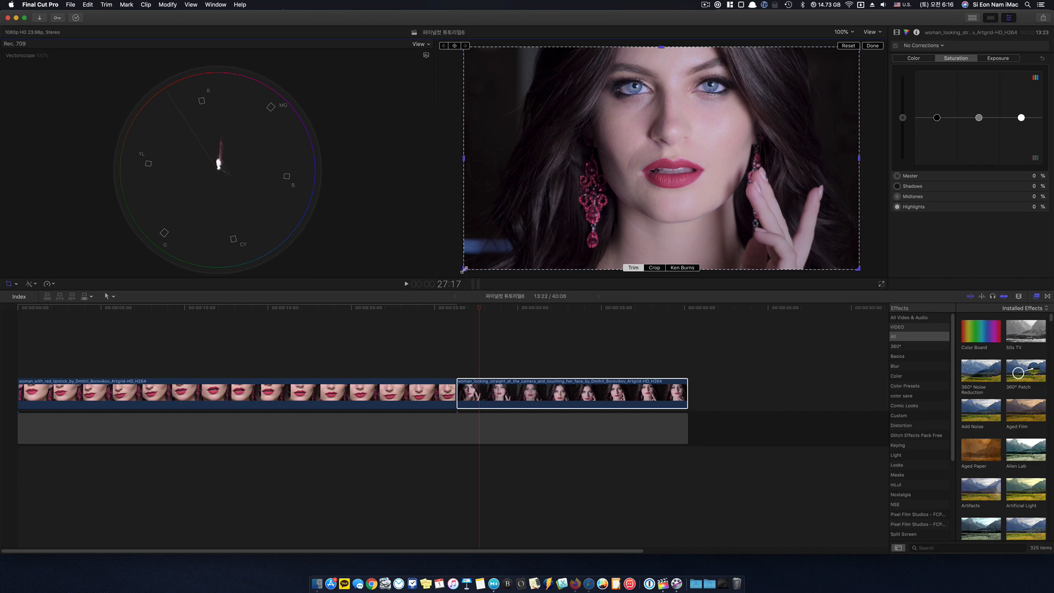
drag(463, 270, 708, 165)
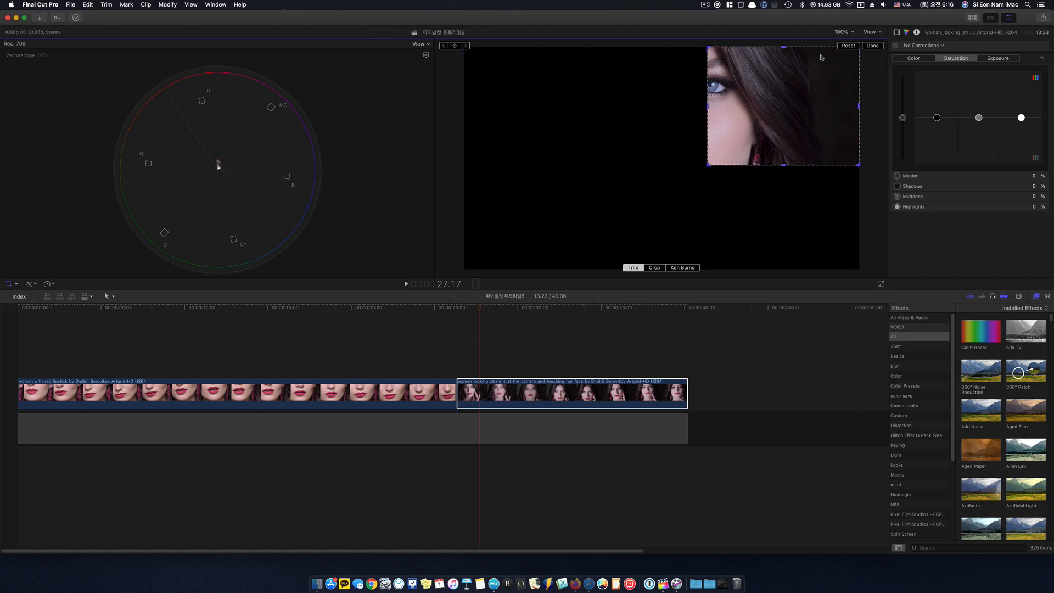
drag(859, 163, 791, 156)
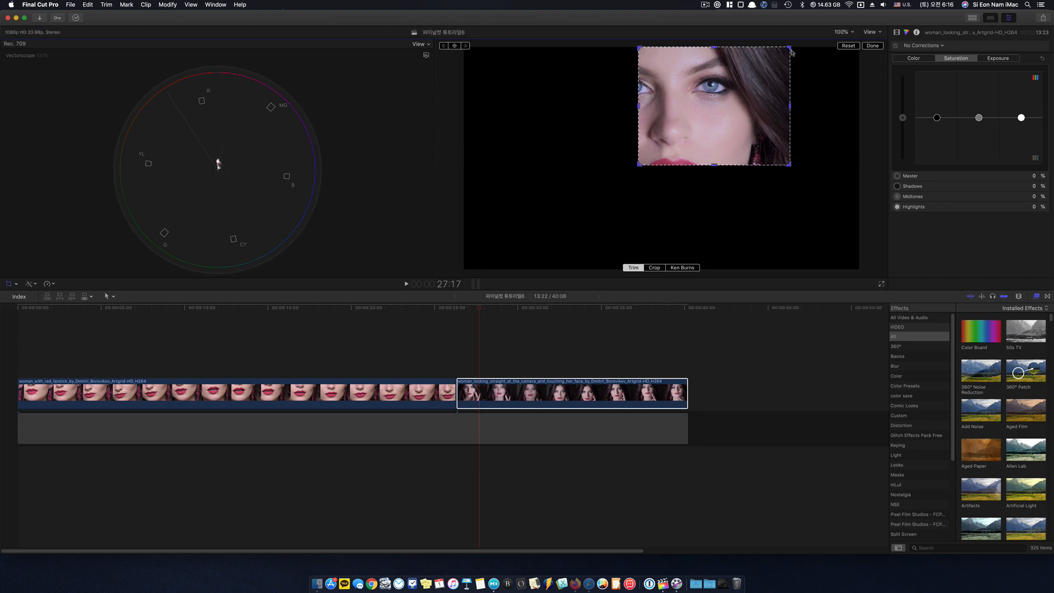
drag(790, 48, 727, 113)
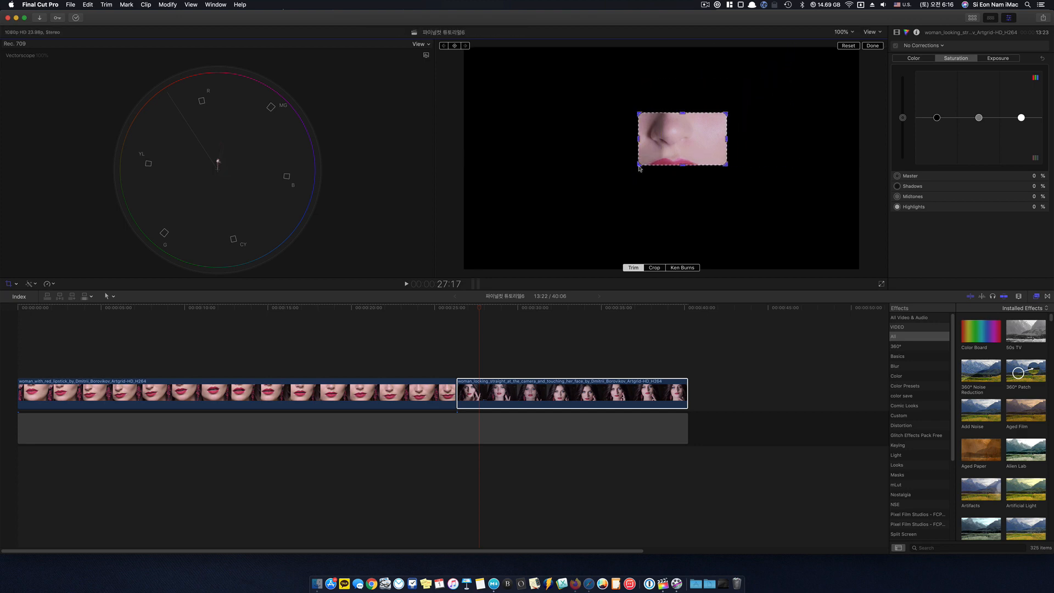
drag(640, 168, 712, 146)
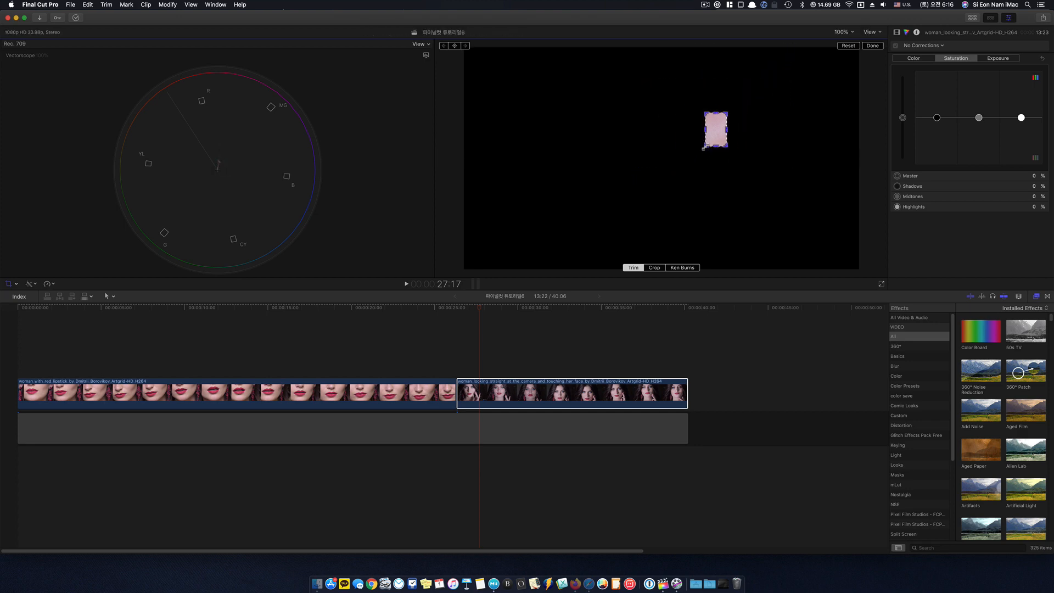
click(873, 46)
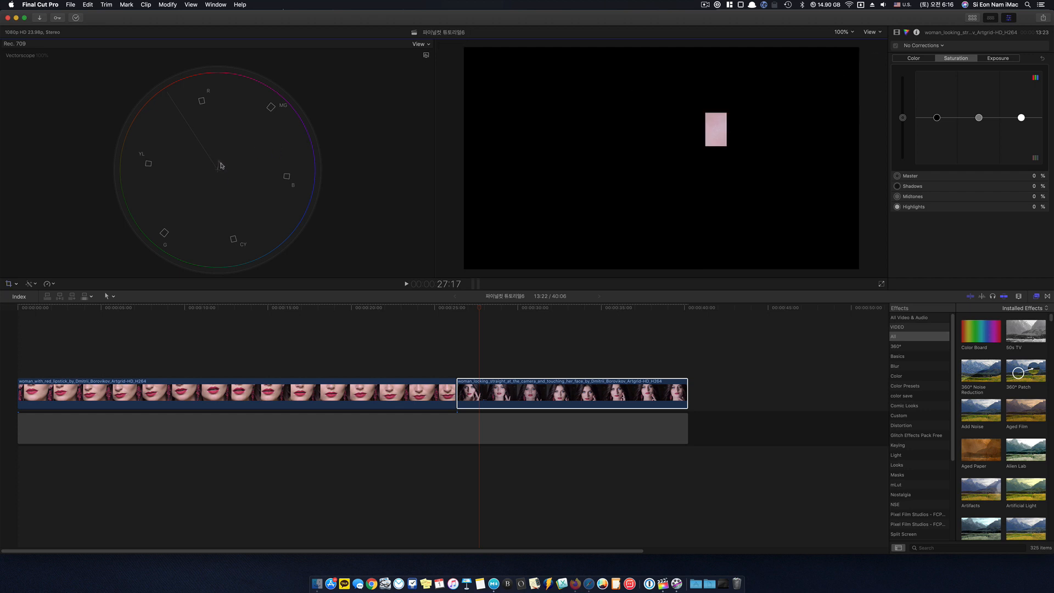
Add a Color Wheels correction to the second clip and shift the Master wheel toward yellow until the trace meets the skin tone line.
click(511, 390)
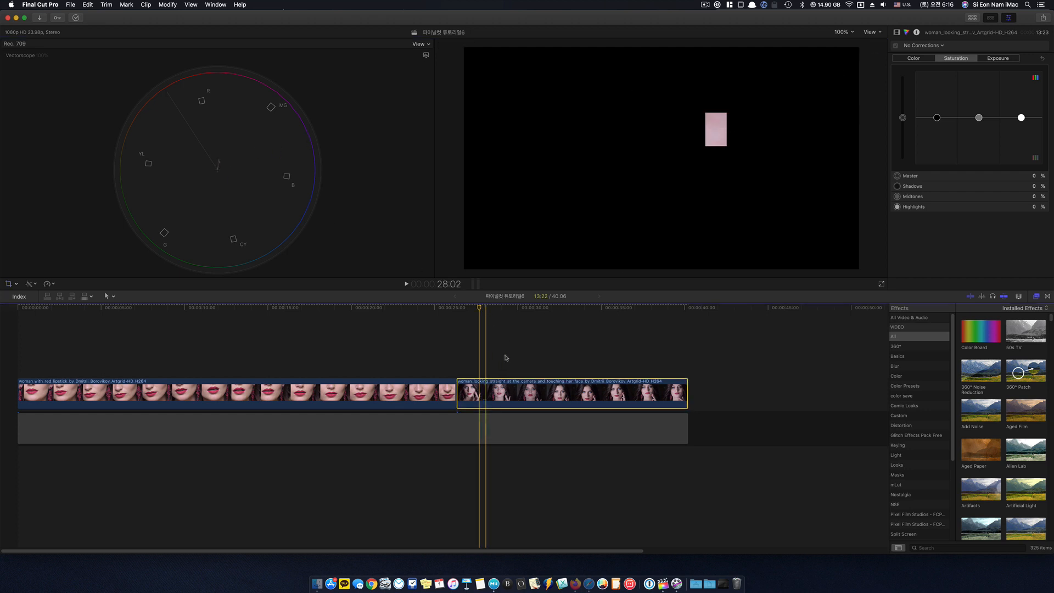
click(942, 46)
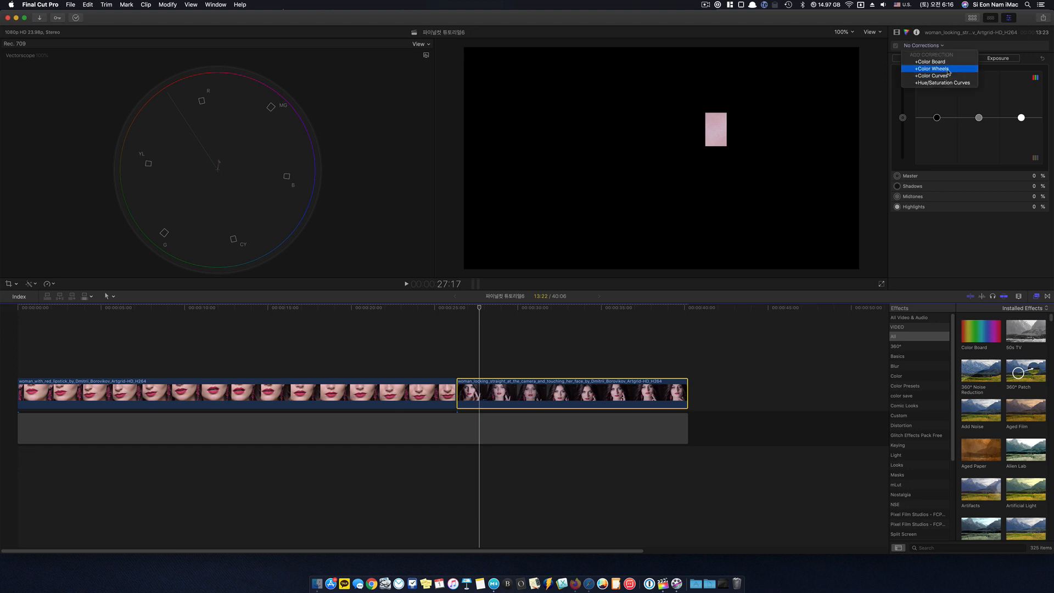
click(948, 72)
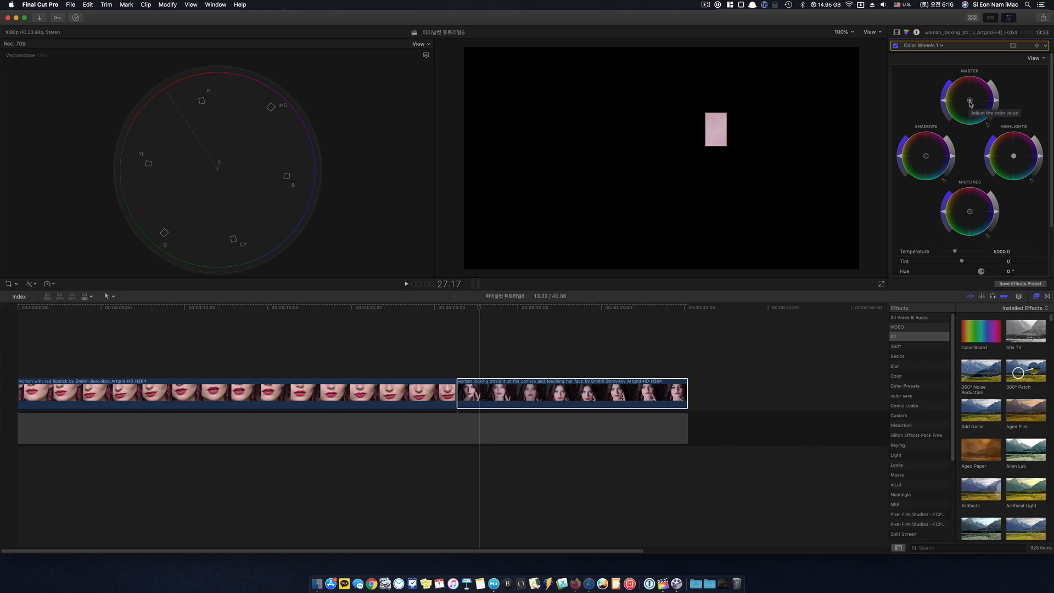
drag(971, 103, 934, 103)
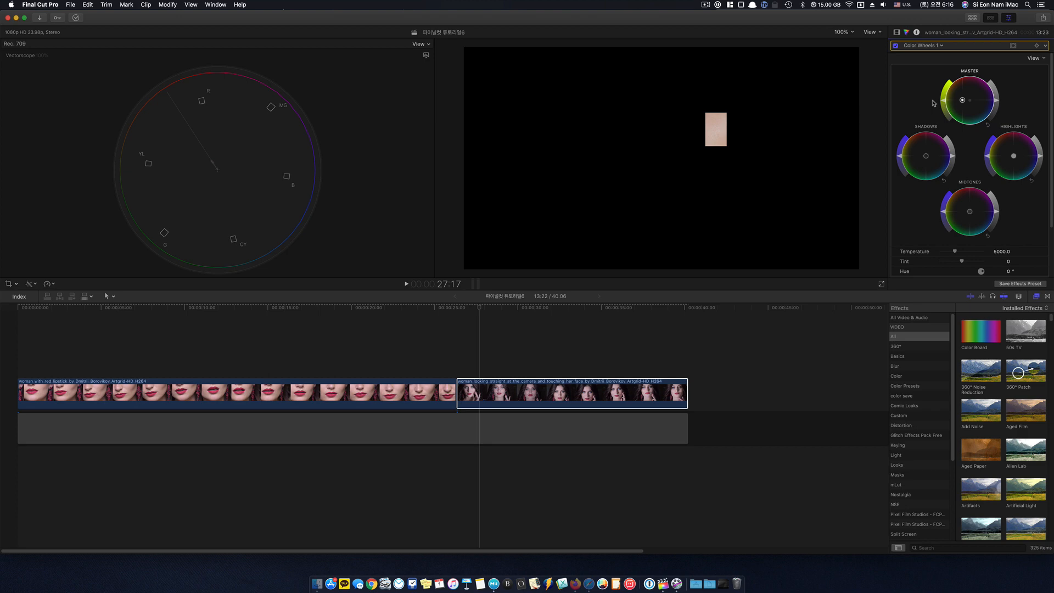
Toggle the second clip's Color Wheels 1 correction off and on to compare the trimmed cheek patch and its vectorscope trace.
click(895, 46)
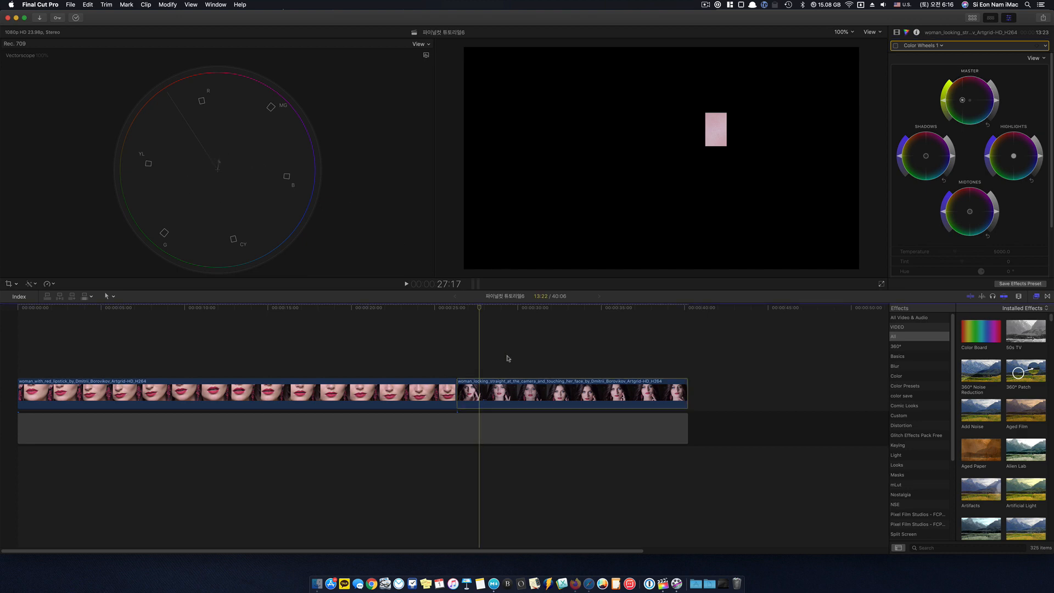
click(477, 393)
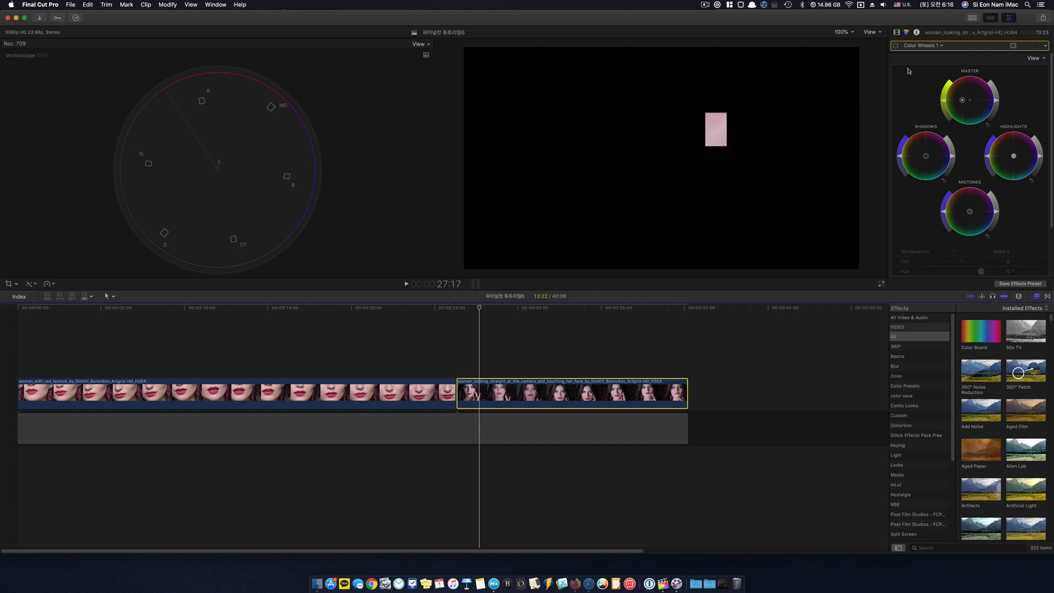
click(896, 46)
Reset the trim on the second clip to restore its full frame.
click(9, 285)
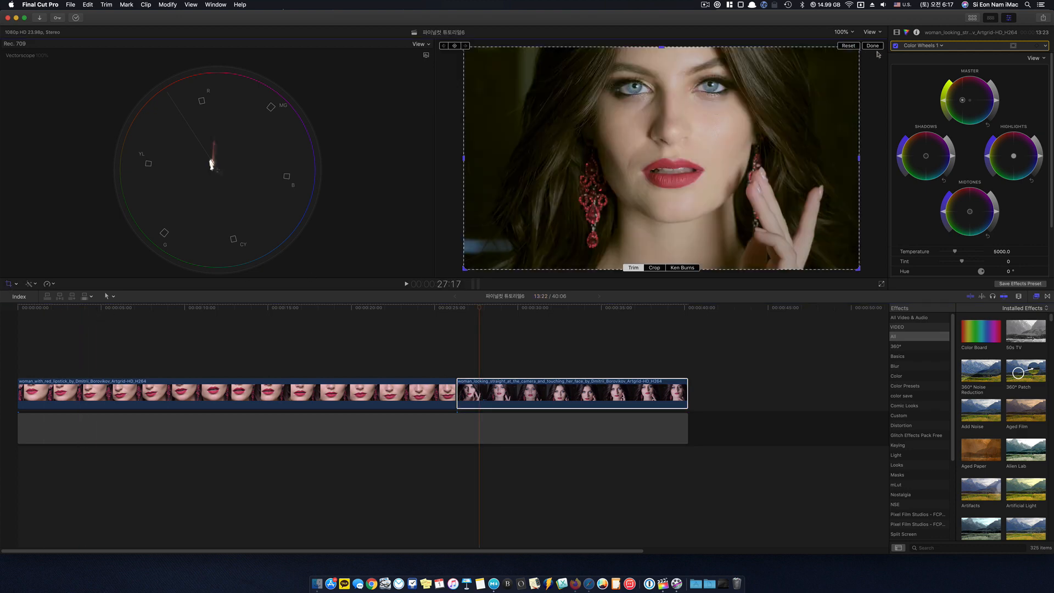
click(873, 45)
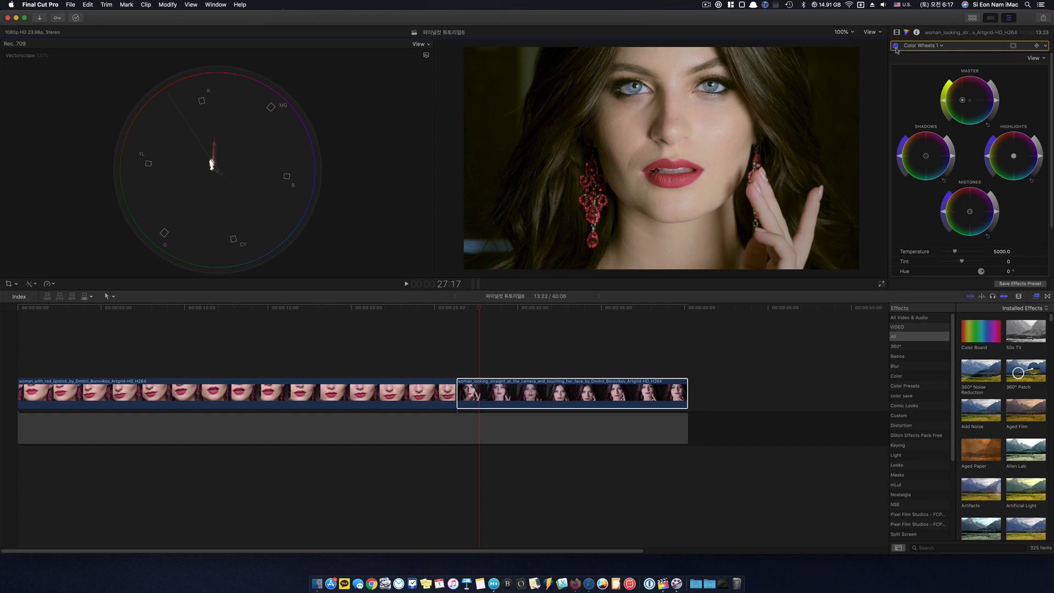
Compare the full frame with and without Color Wheels 1, and play from 25:21 across the cut into the second clip.
click(896, 46)
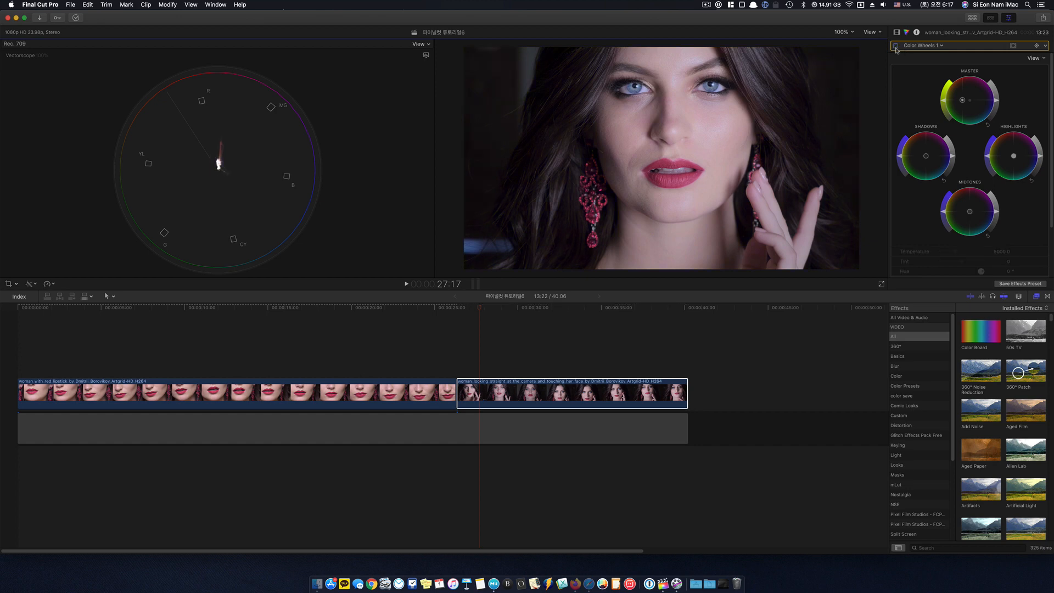
click(895, 46)
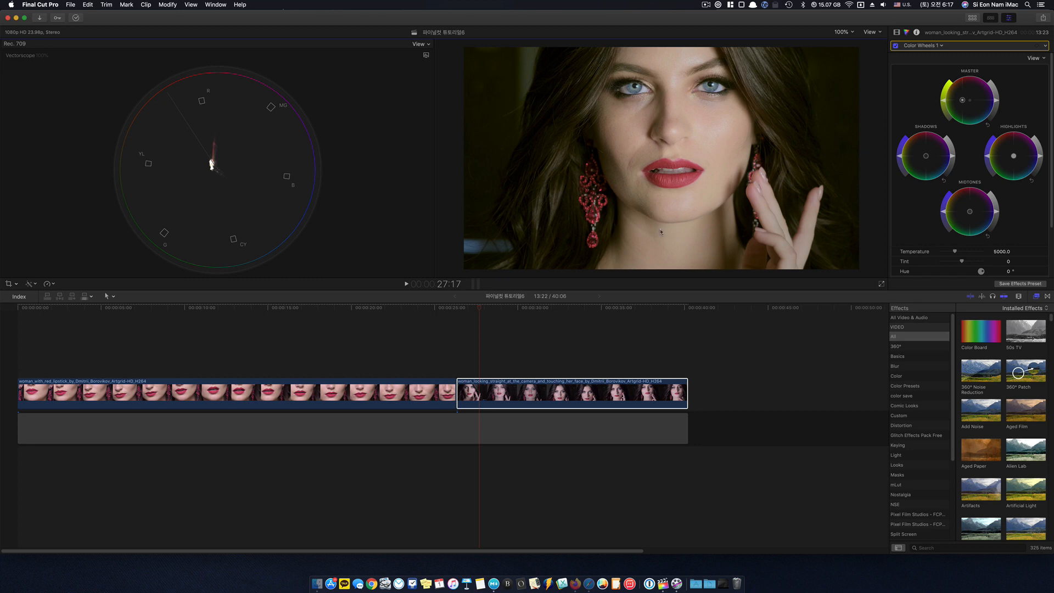
click(487, 310)
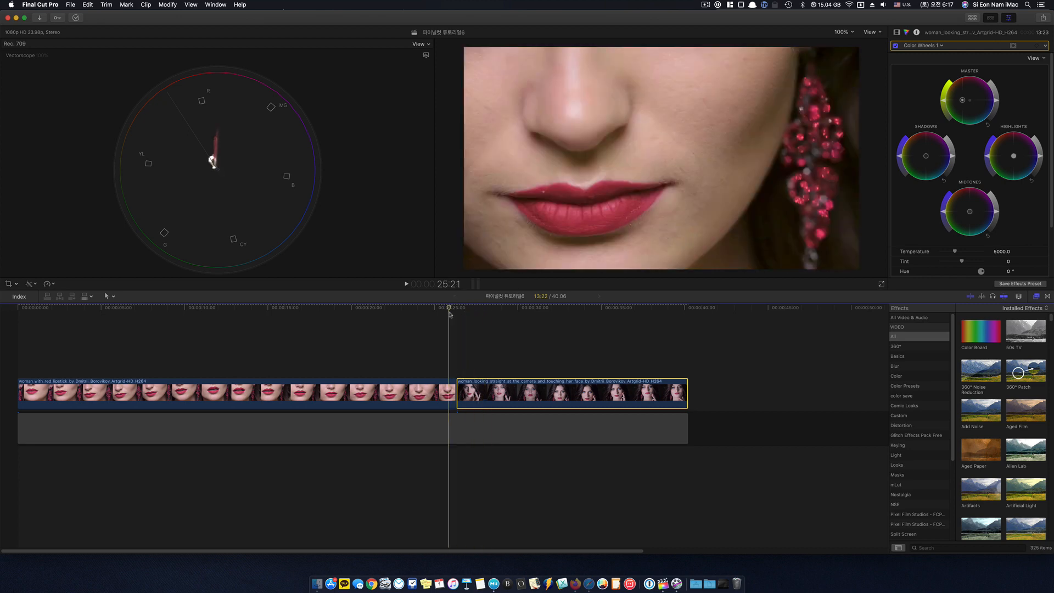
key(space)
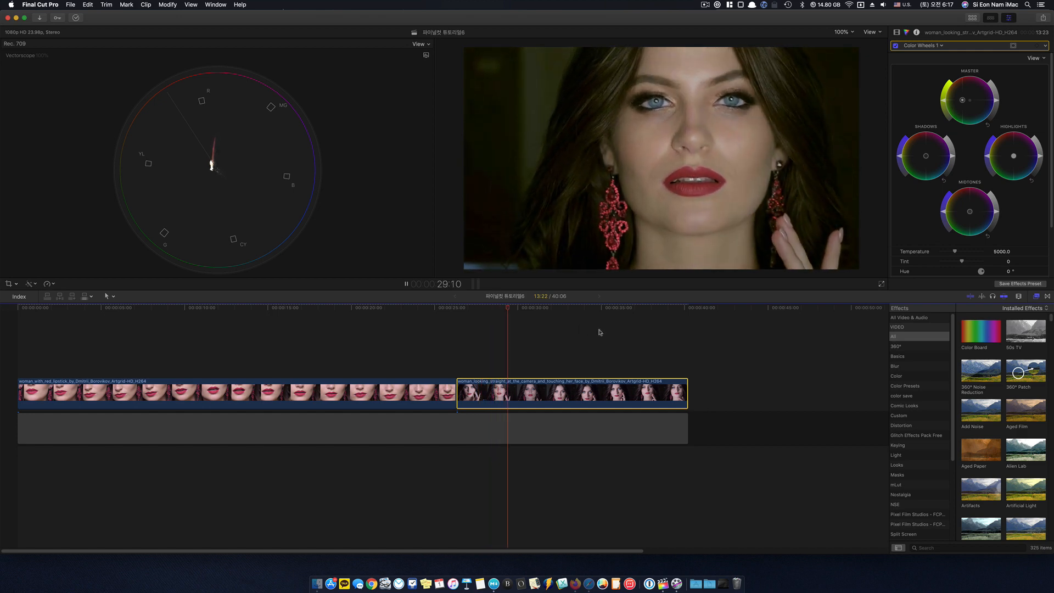
key(space)
Toggle Color Wheels 1 repeatedly at 29:17 to compare the skin tone, and scrub through the second clip back to 29:07.
click(896, 46)
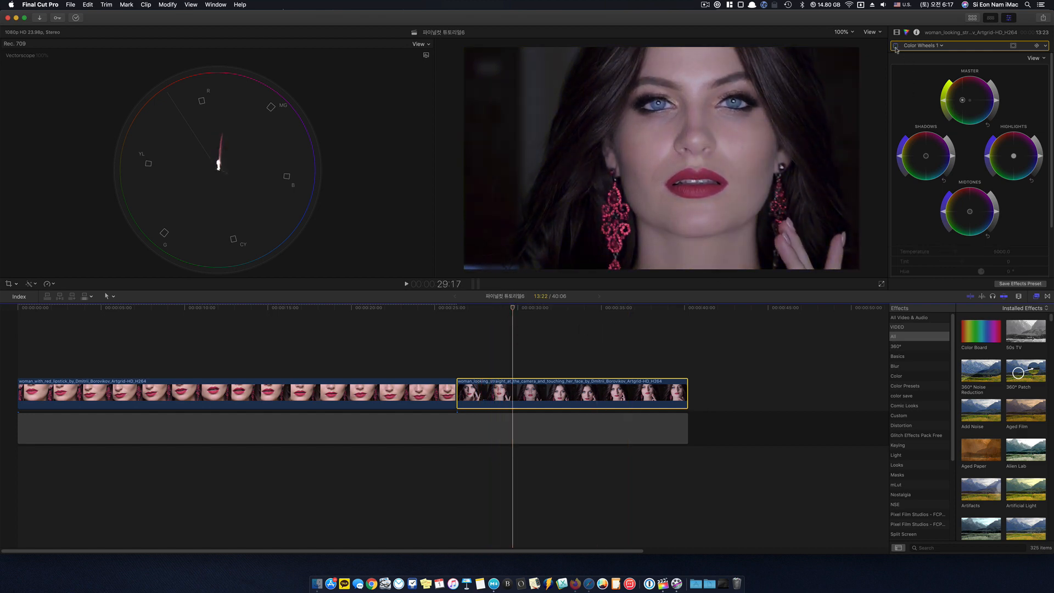
click(897, 47)
click(896, 47)
click(896, 47)
click(896, 47)
click(896, 48)
drag(632, 308, 507, 331)
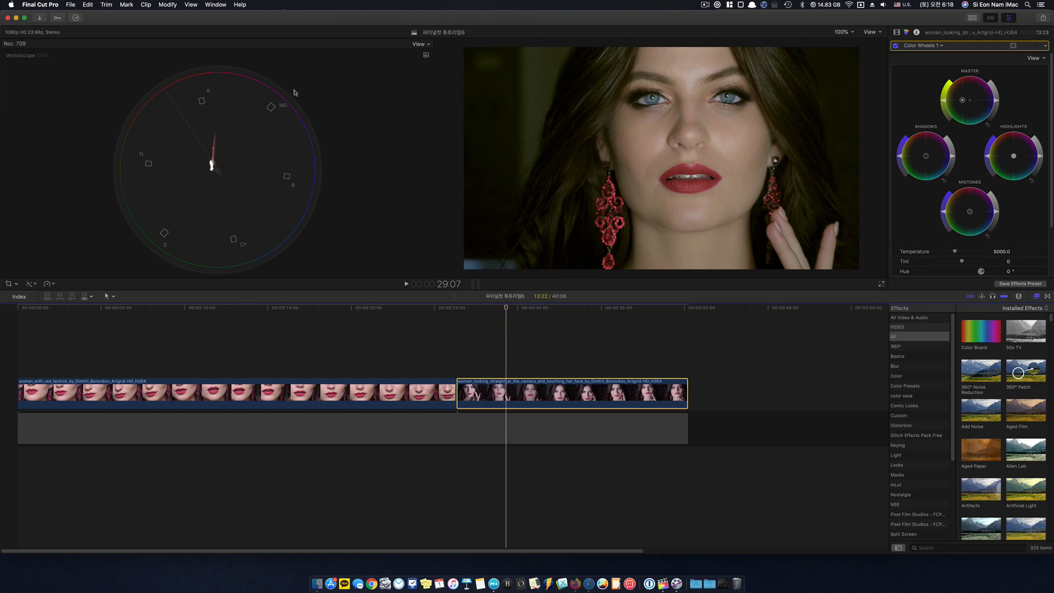
Hide the video scopes in the viewer and show the Browser in the workspace.
click(192, 5)
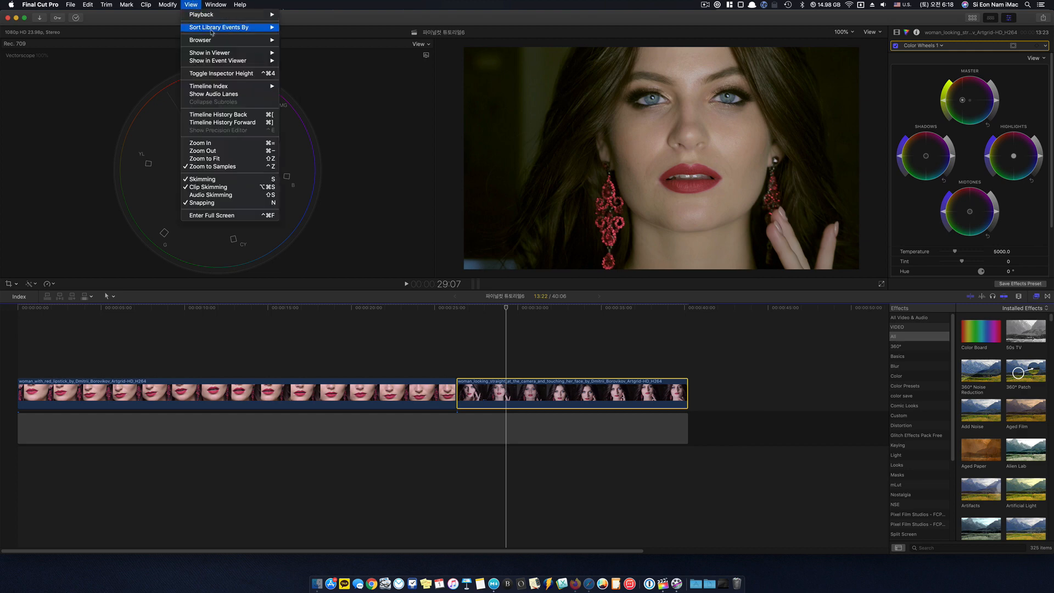
mouse_move(229, 53)
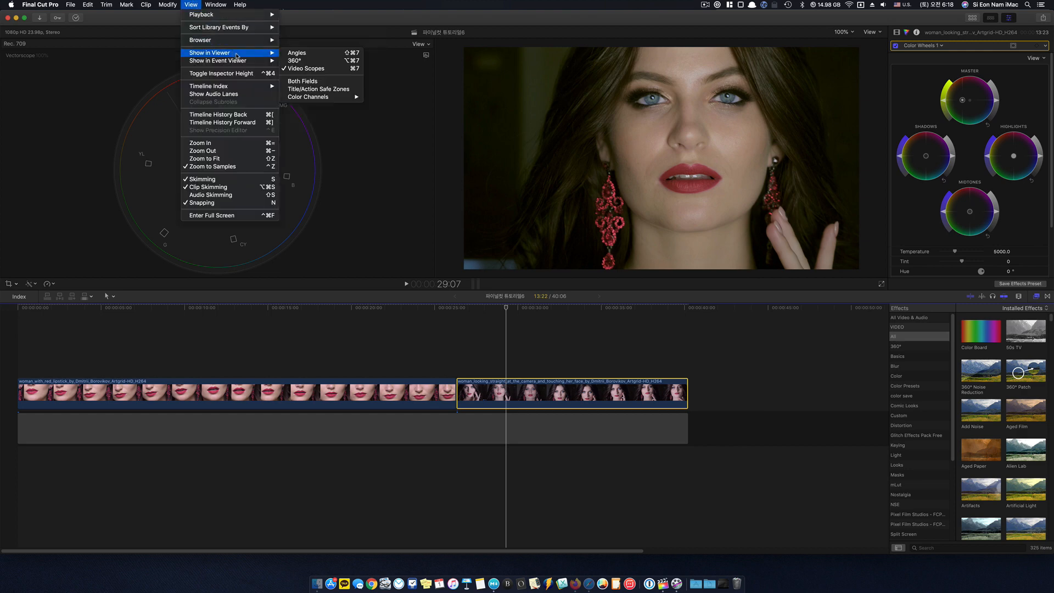
click(319, 69)
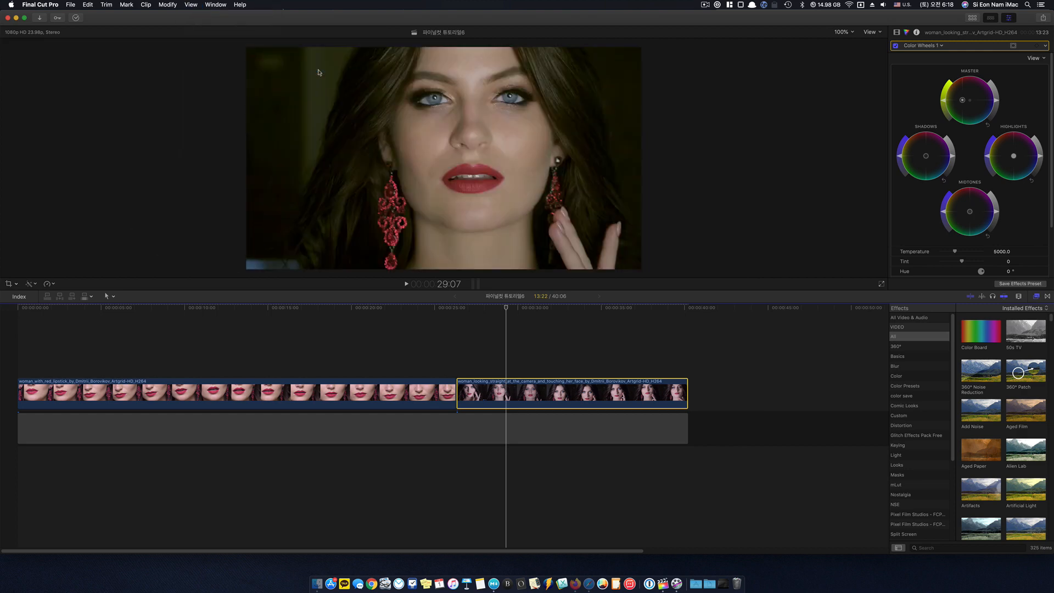
click(213, 5)
mouse_move(250, 52)
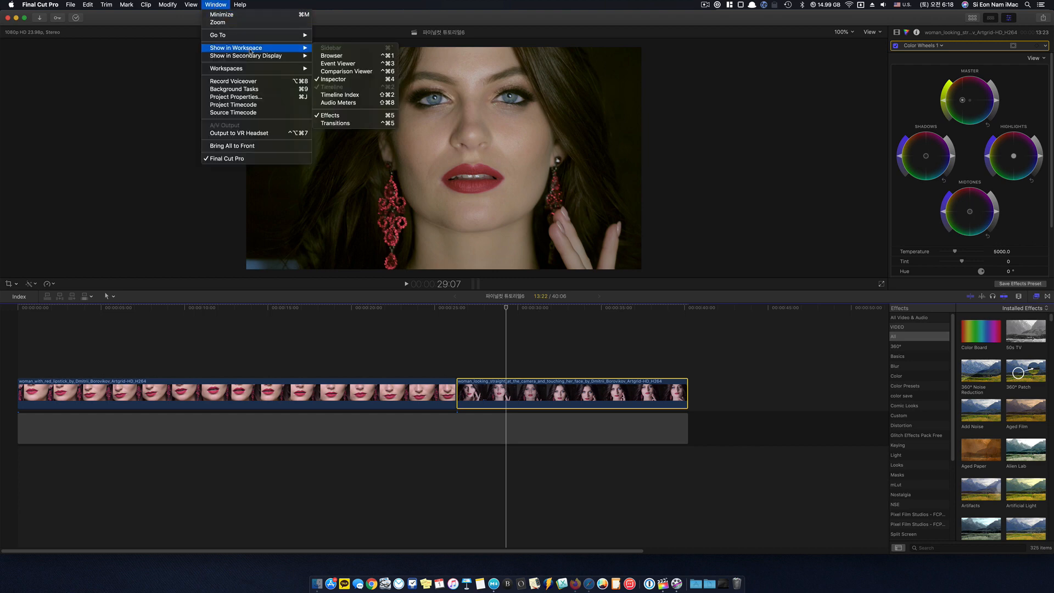
click(347, 56)
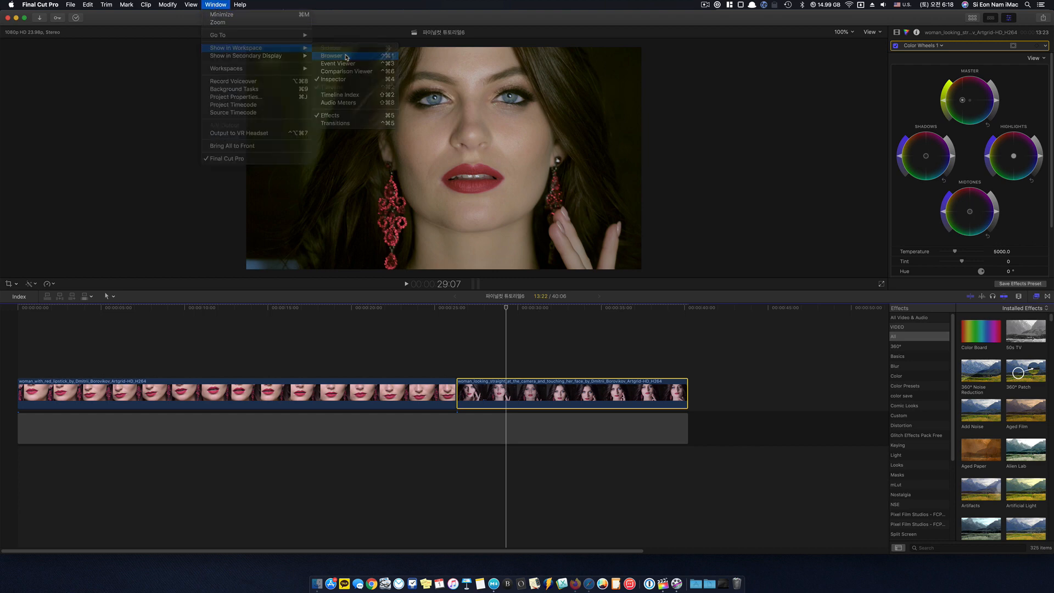